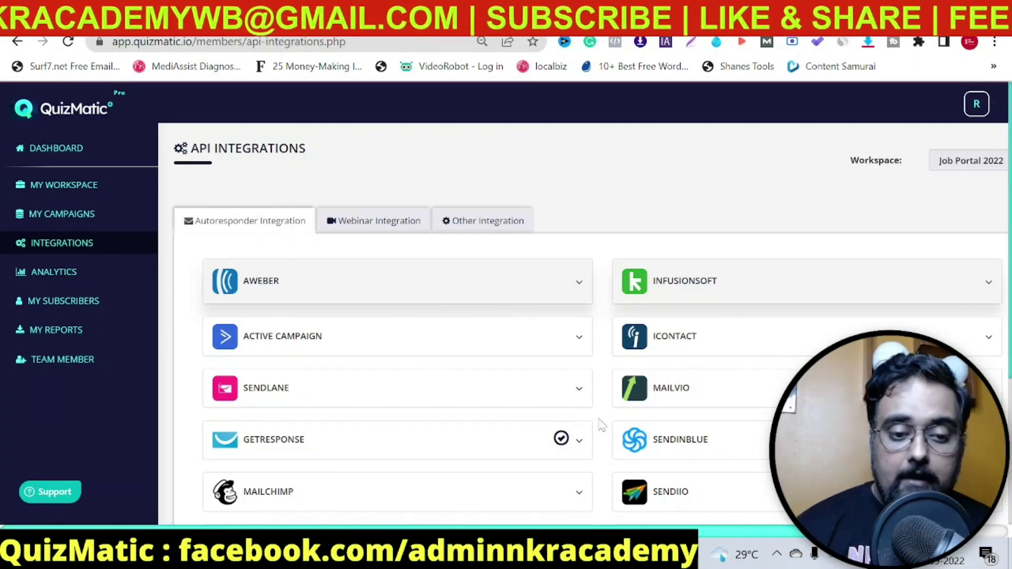
- Look over the autoresponder, webinar and other API integrations, including the GetResponse entry
left_click(573, 450)
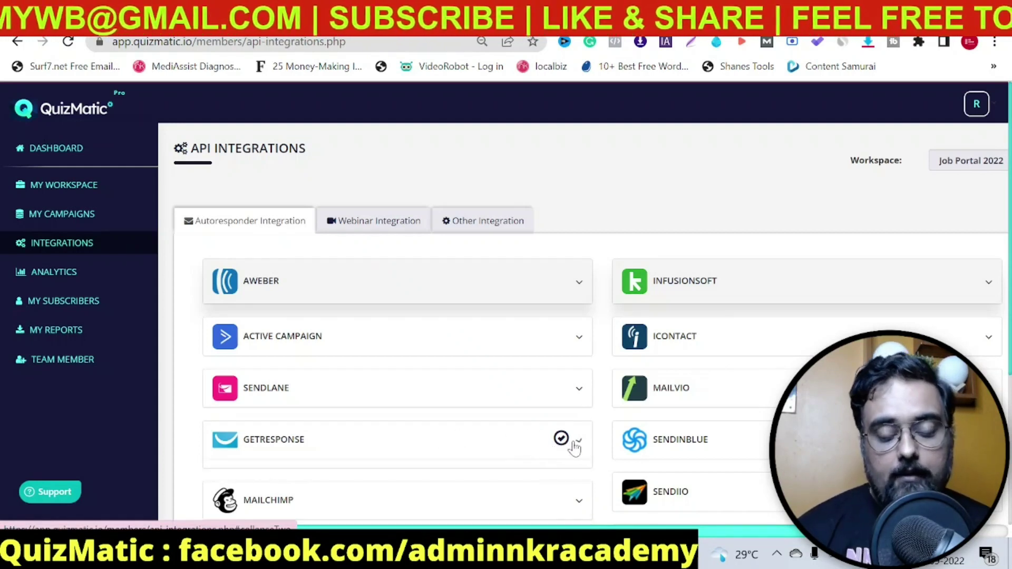
left_click(573, 445)
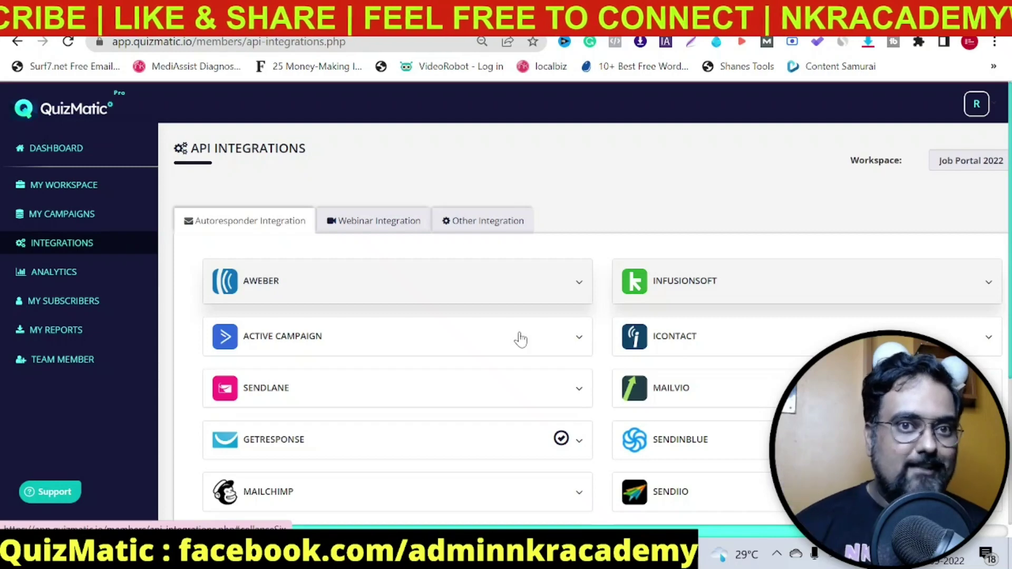
left_click(381, 222)
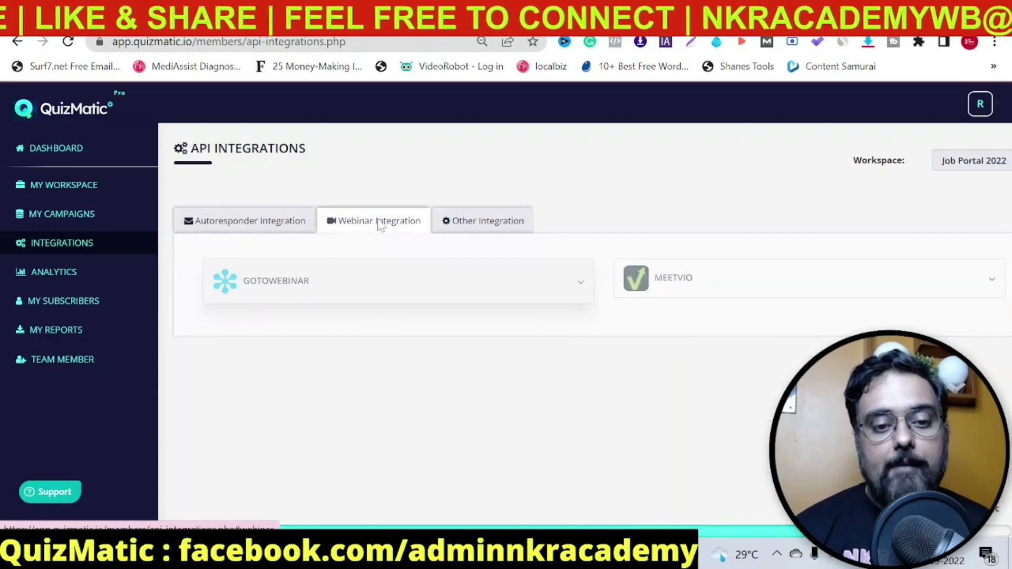
left_click(467, 225)
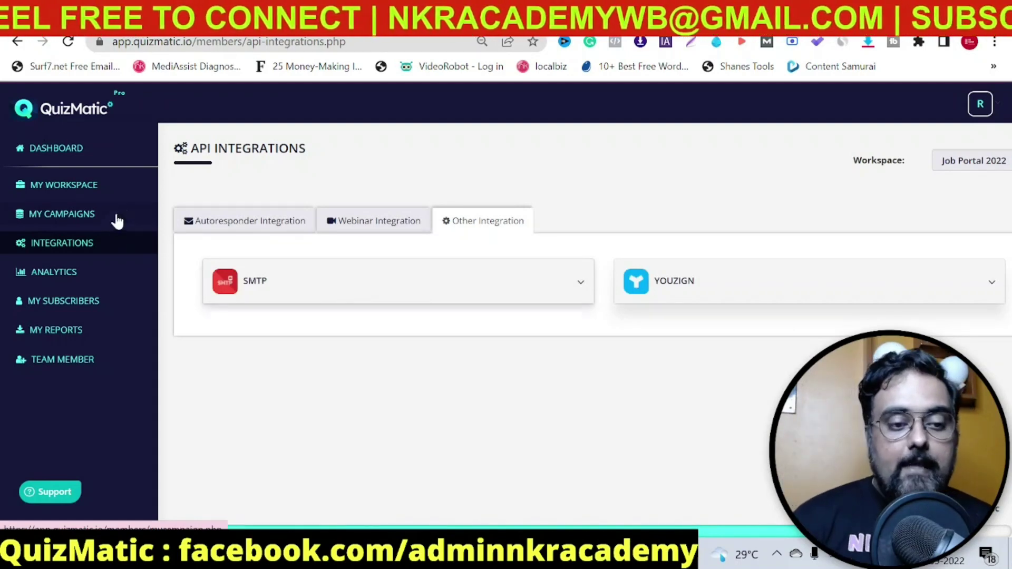
- Review the campaign analytics, including the answer breakdown for each survey question
left_click(84, 275)
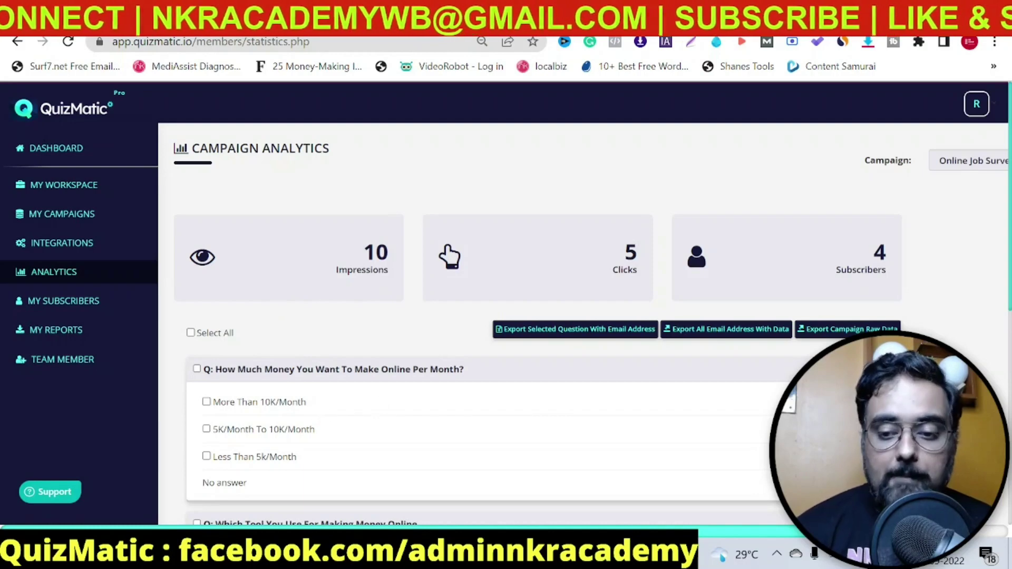
scroll(434, 285, "down", 3)
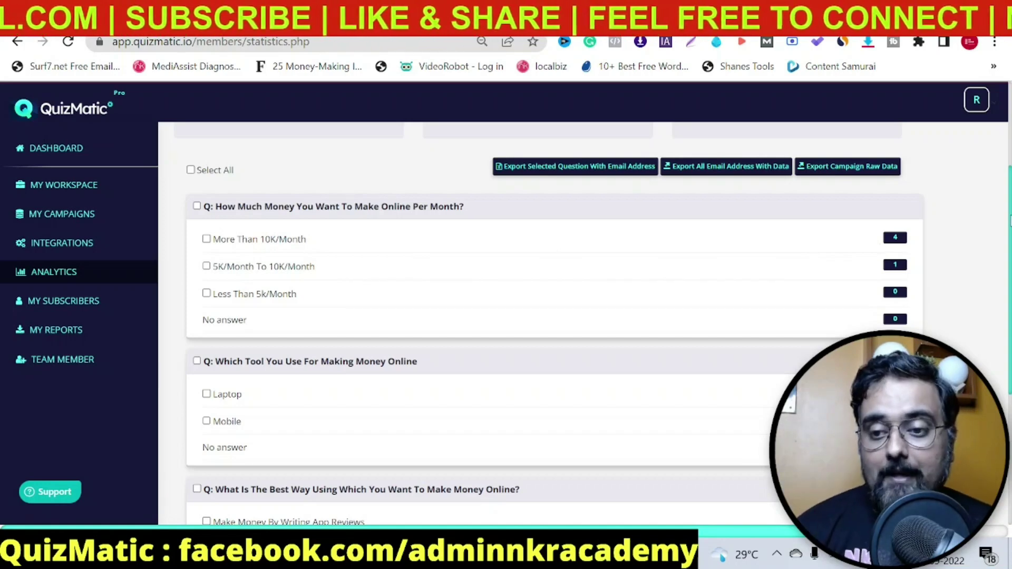
scroll(554, 316, "down", 3)
scroll(553, 317, "up", 5)
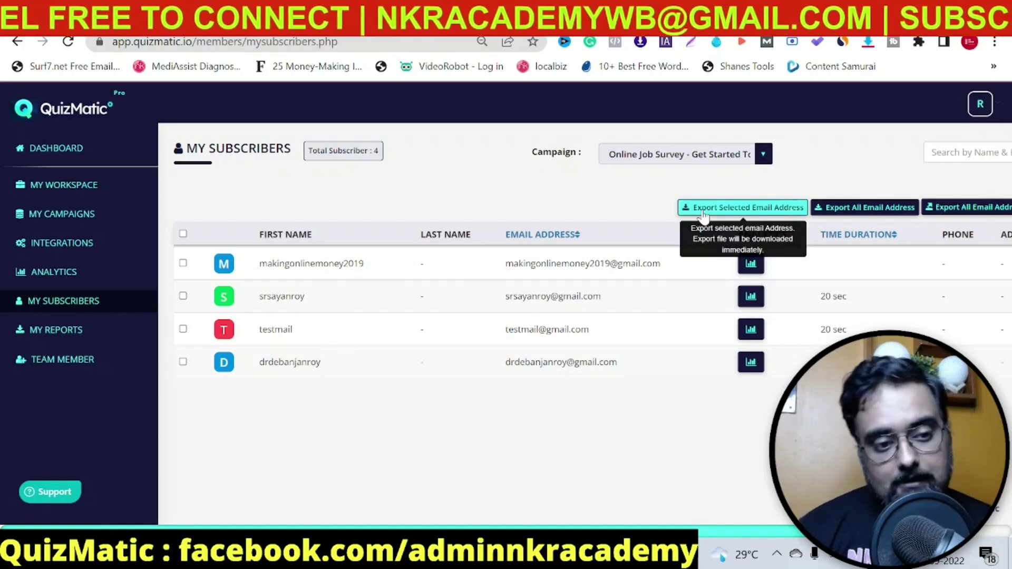
- Look at the reports and team member sections
left_click(40, 337)
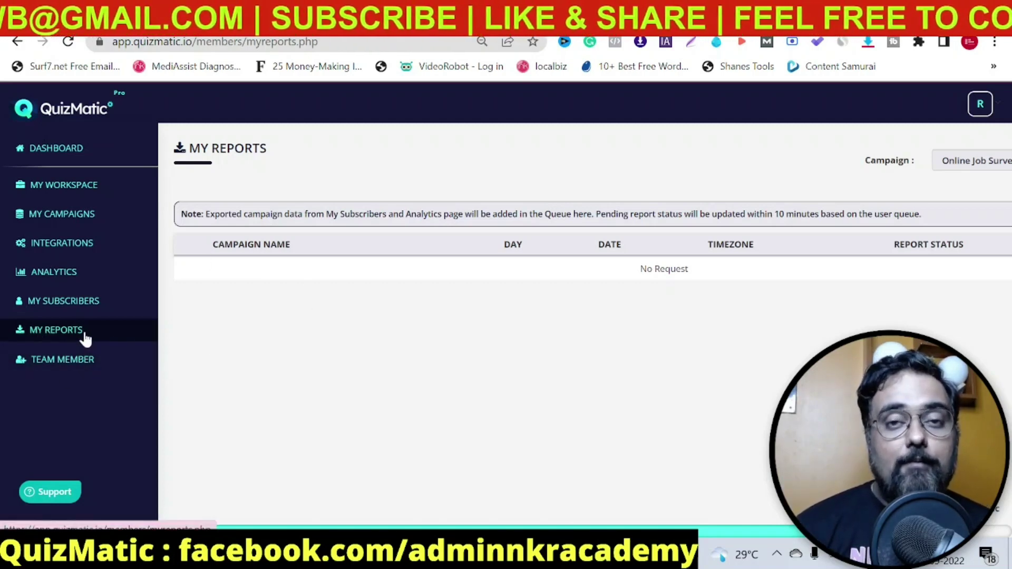
left_click(70, 369)
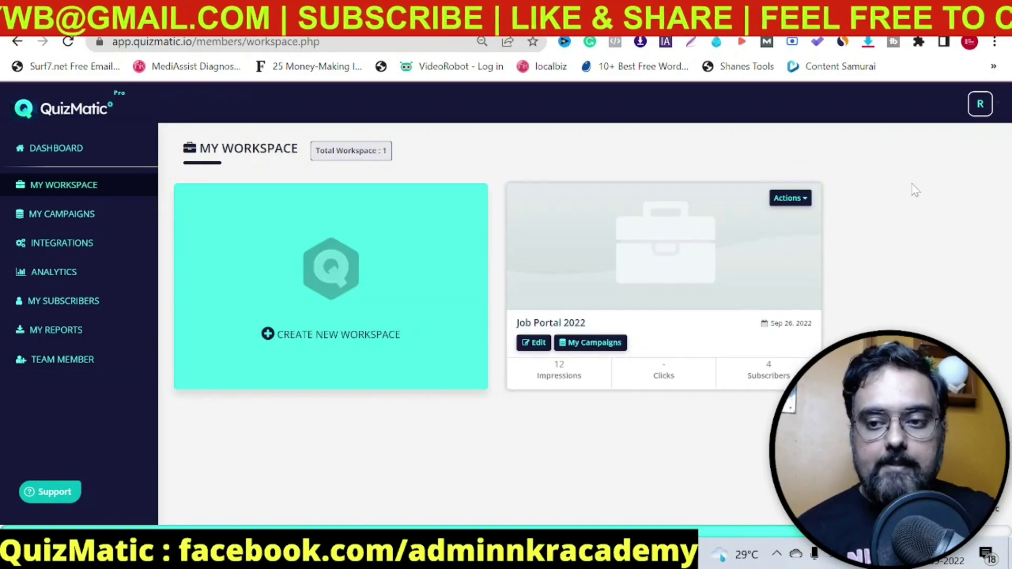
- Examine the new-workspace form and the CNAME mapping settings of the Job Portal 2022 workspace without saving anything
left_click(363, 341)
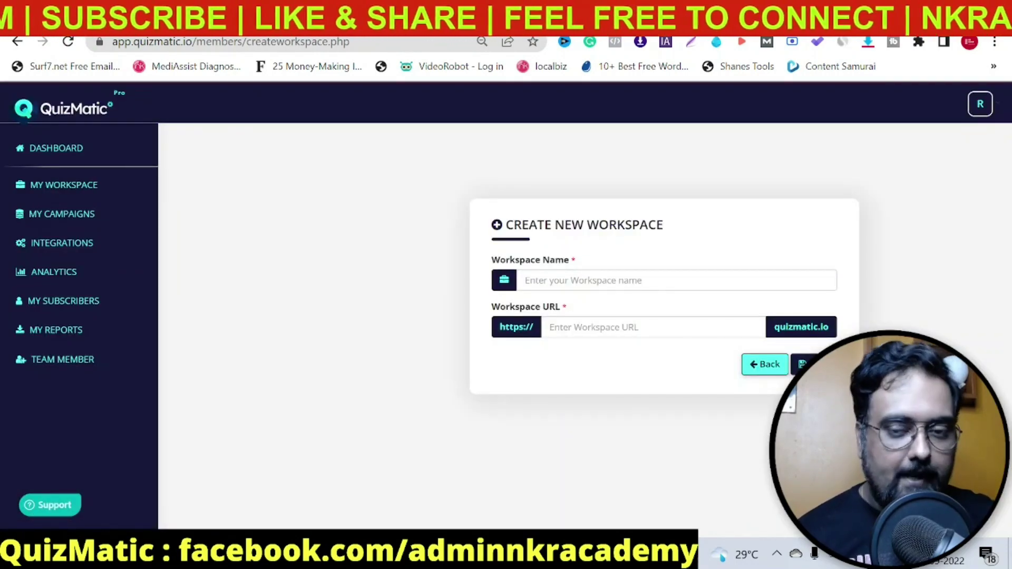
left_click(753, 366)
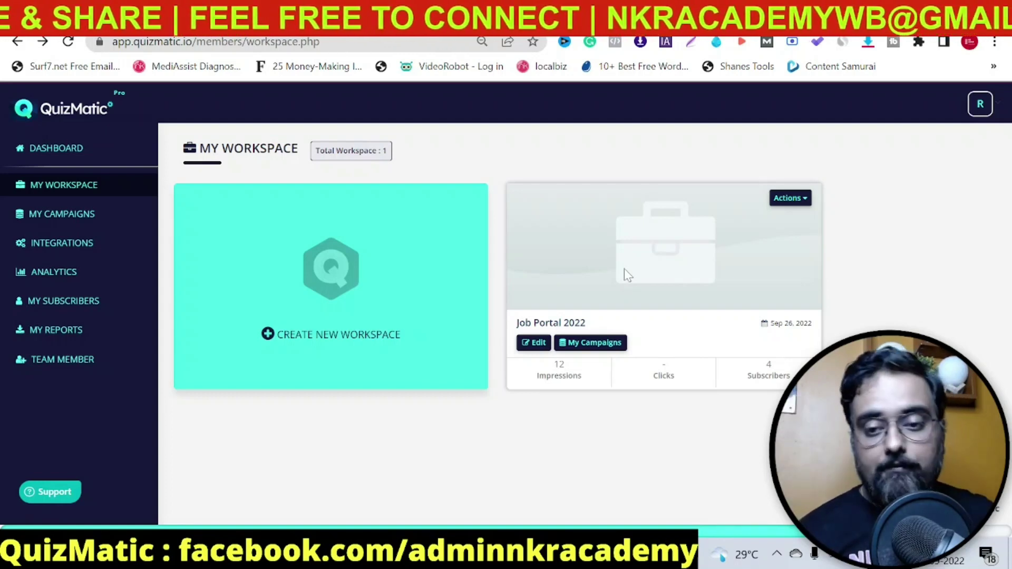
left_click(806, 200)
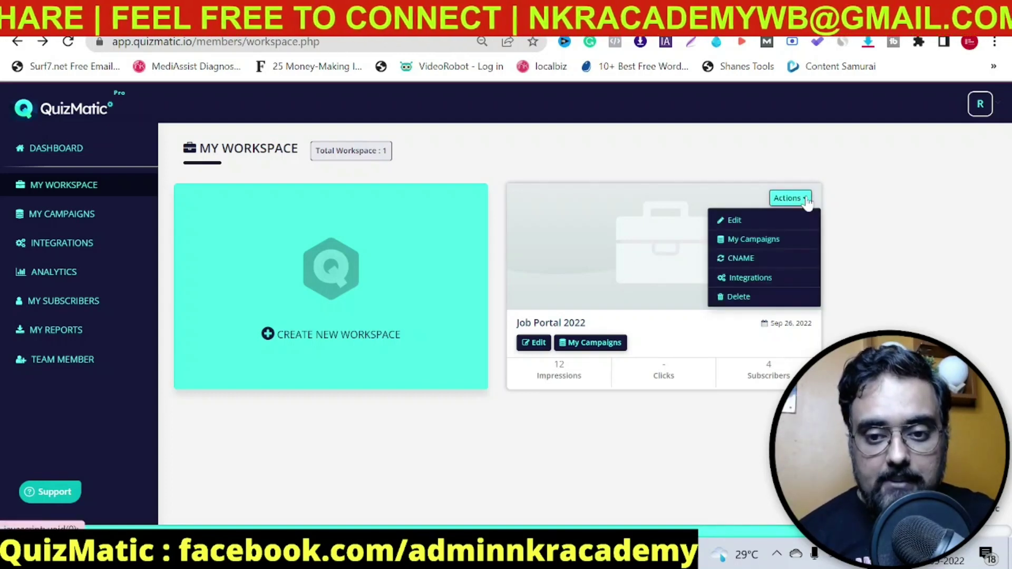
left_click(744, 259)
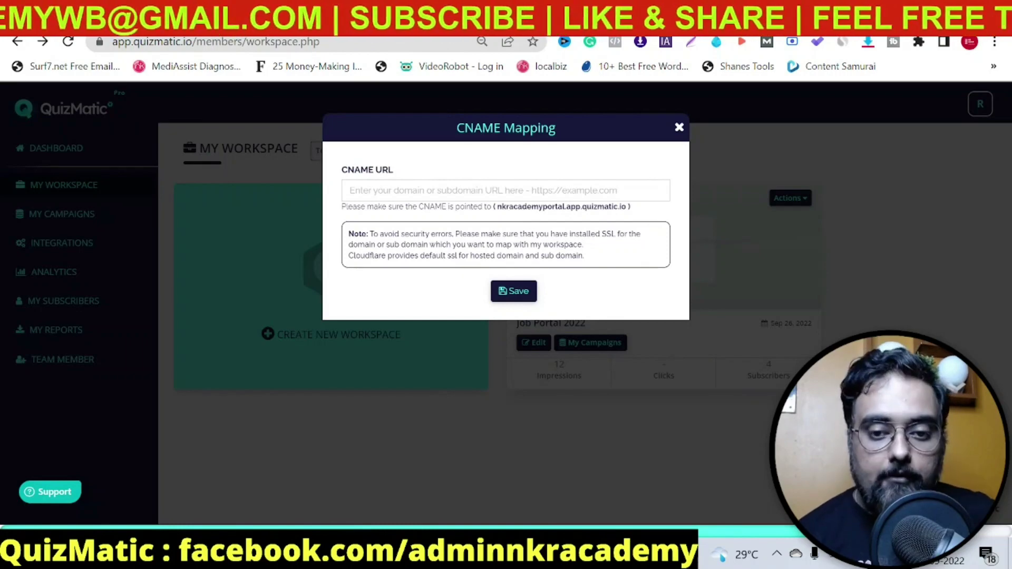
left_click_drag(420, 207, 638, 221)
left_click(654, 211)
left_click(680, 128)
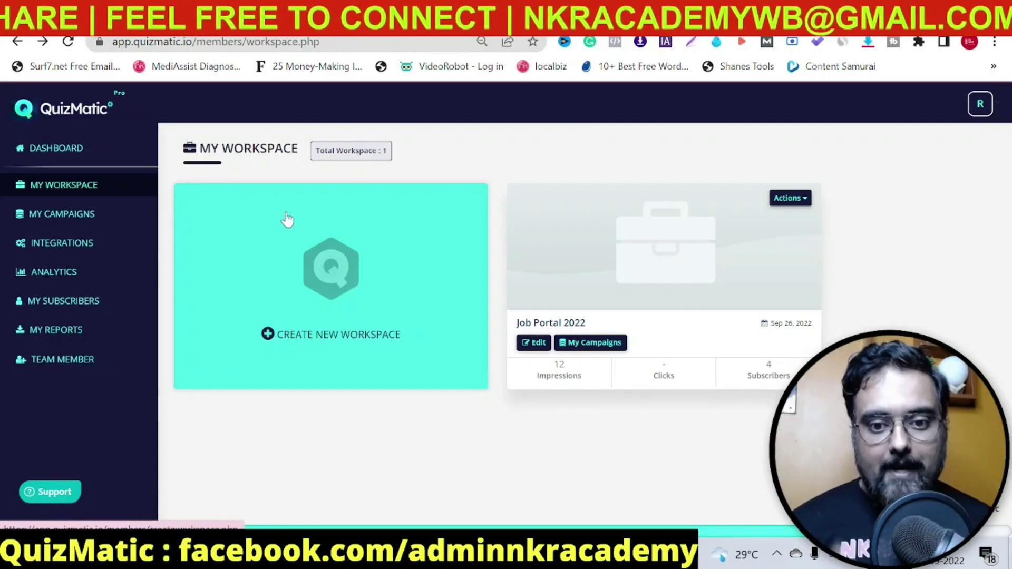
- Open the campaigns of the Job Portal 2022 workspace and create a new campaign named with the presenter's first name
left_click(795, 202)
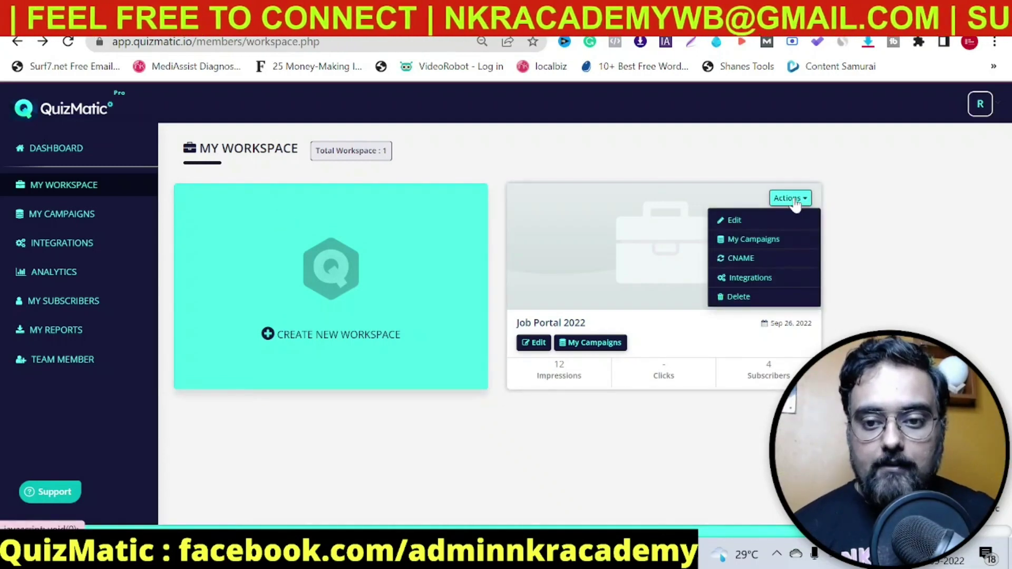
left_click(748, 243)
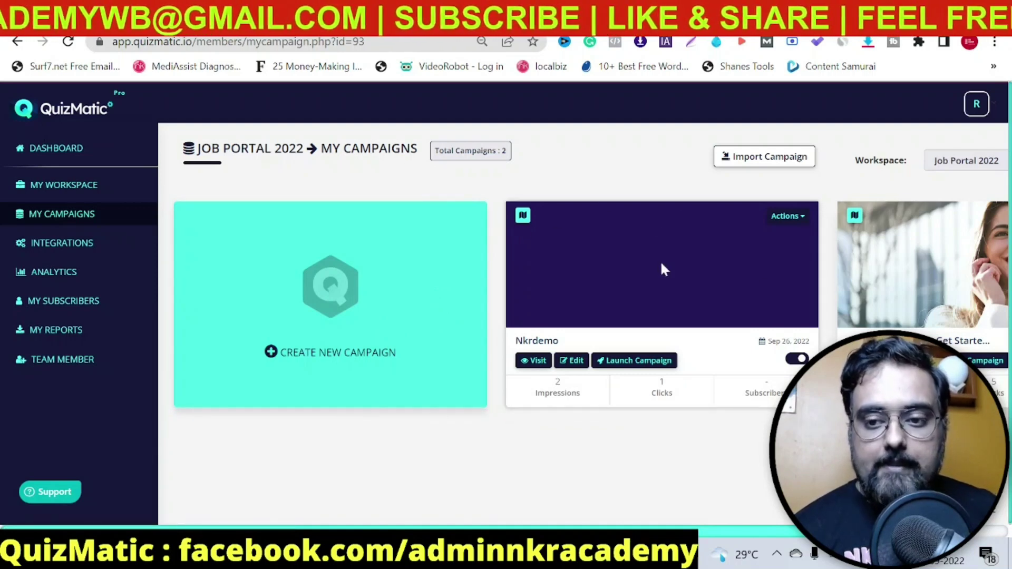
left_click(969, 161)
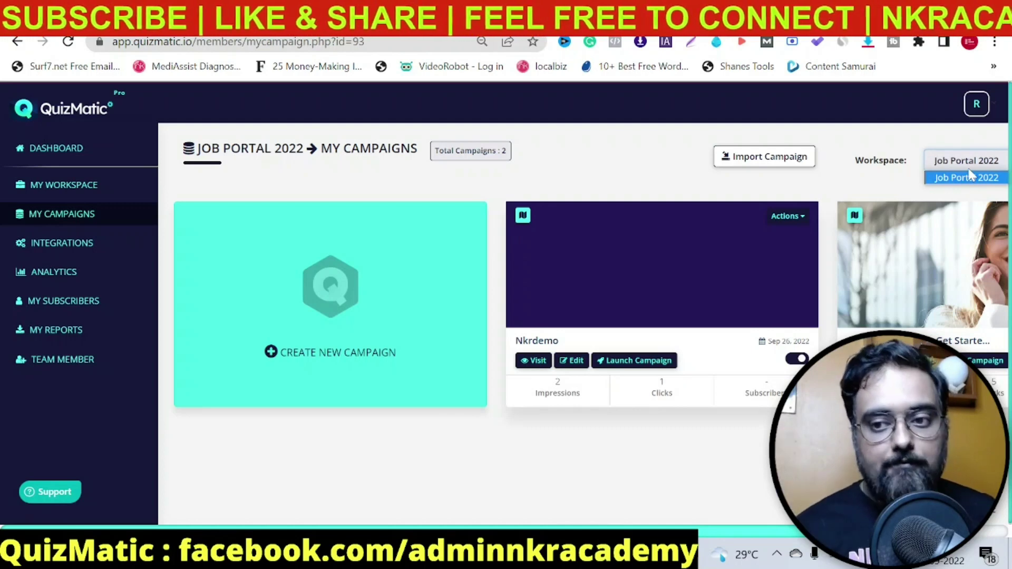
left_click(648, 163)
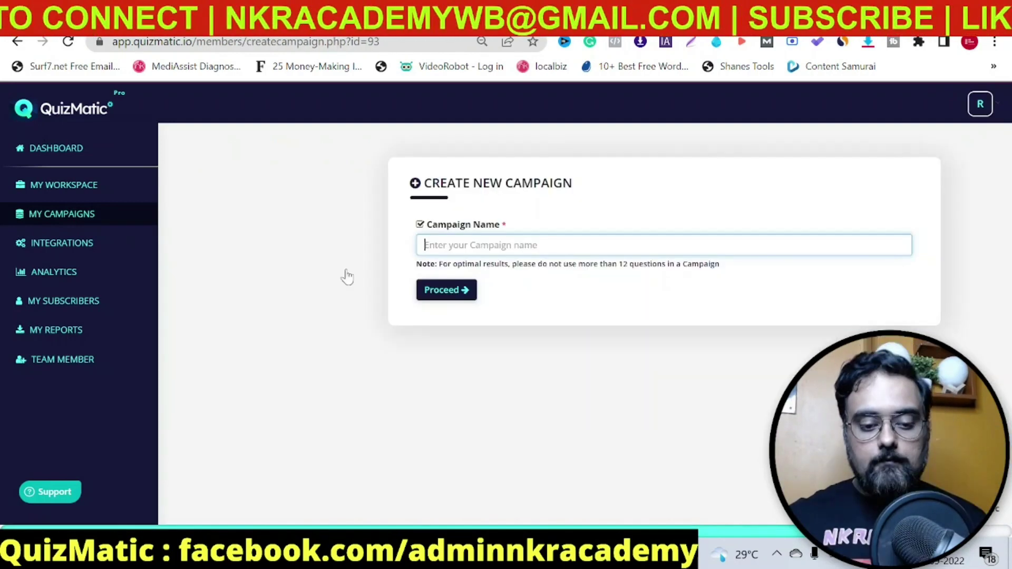
type("sayan")
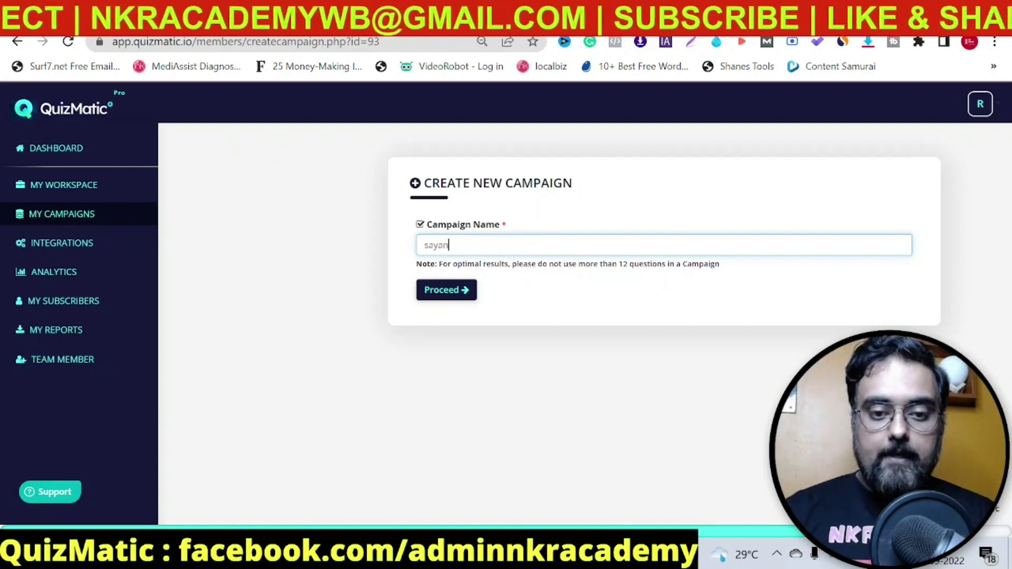
left_click(456, 289)
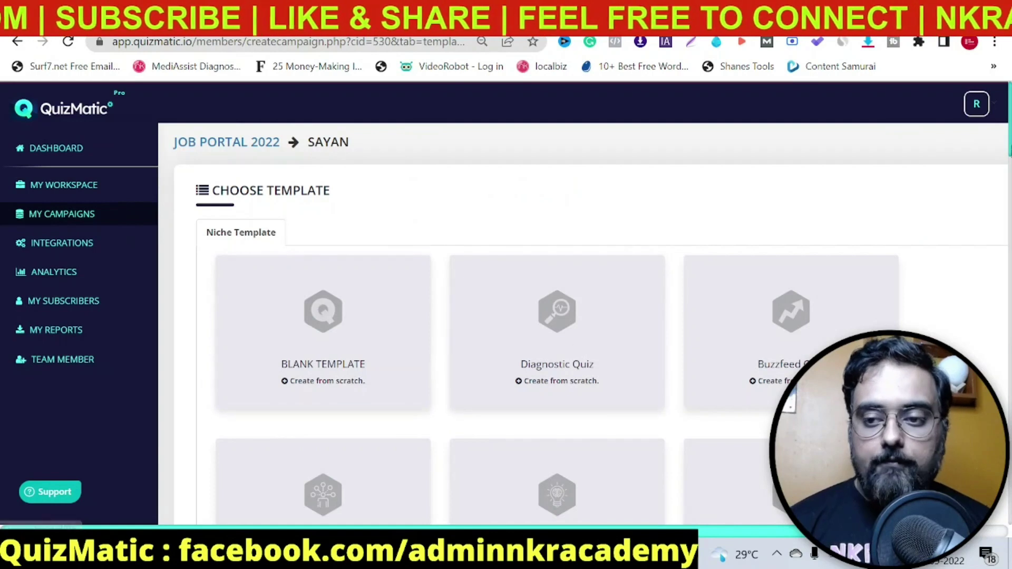
- Browse the niche template library, from the quiz types created from scratch through all the ready-made quizzes, surveys and forms
scroll(522, 248, "down", 2)
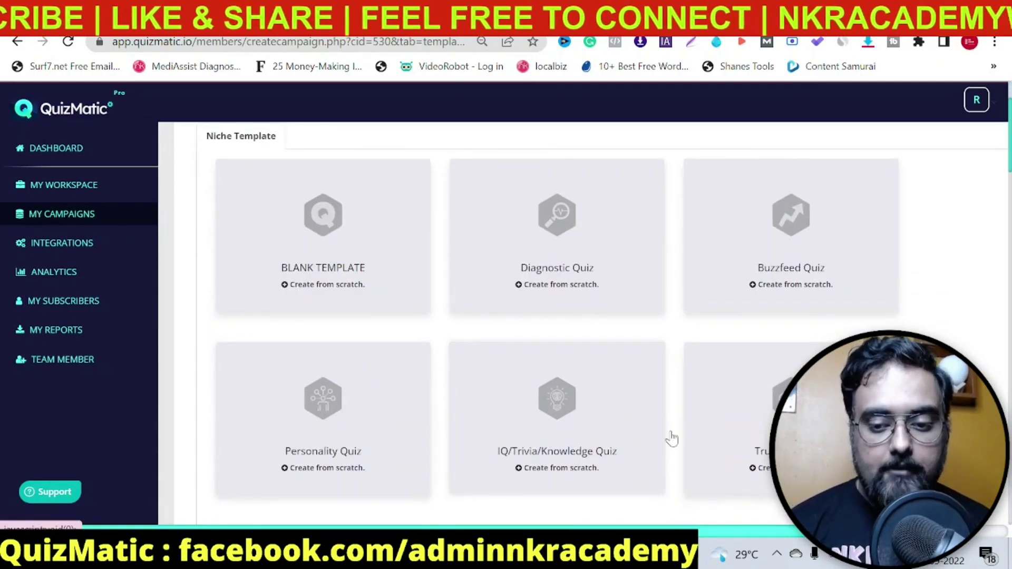
scroll(1010, 161, "down", 4)
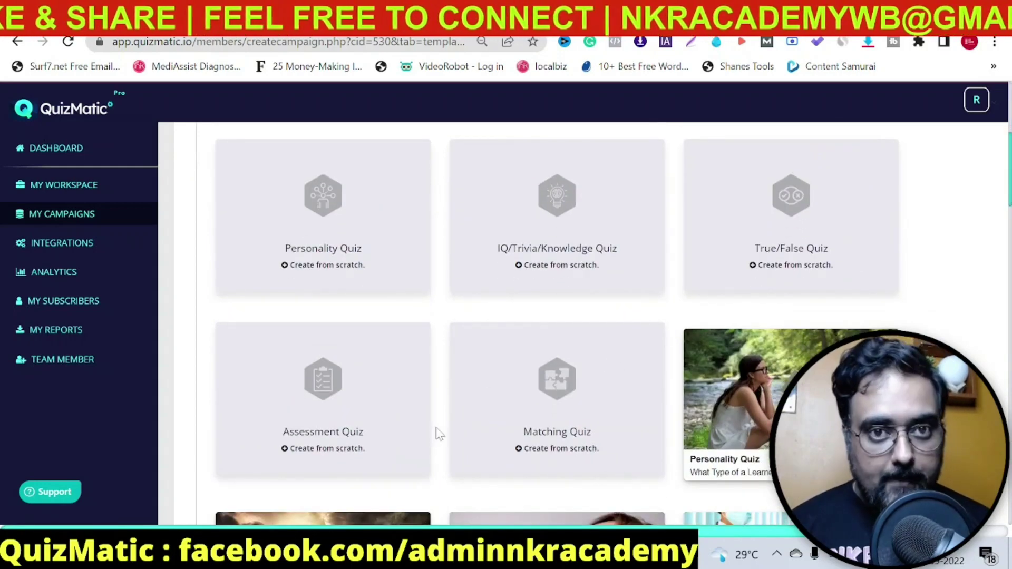
scroll(780, 183, "down", 5)
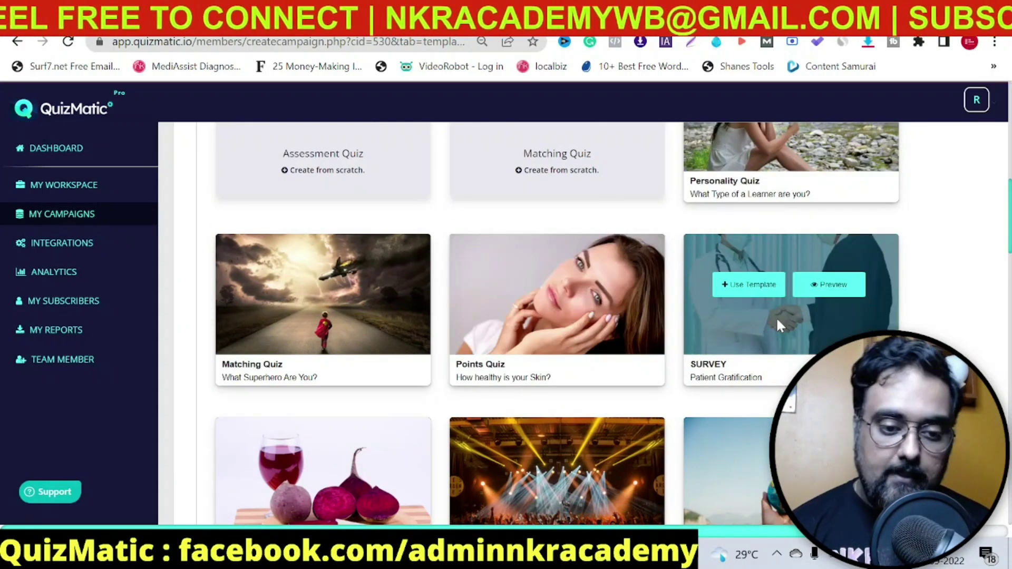
mouse_move(371, 325)
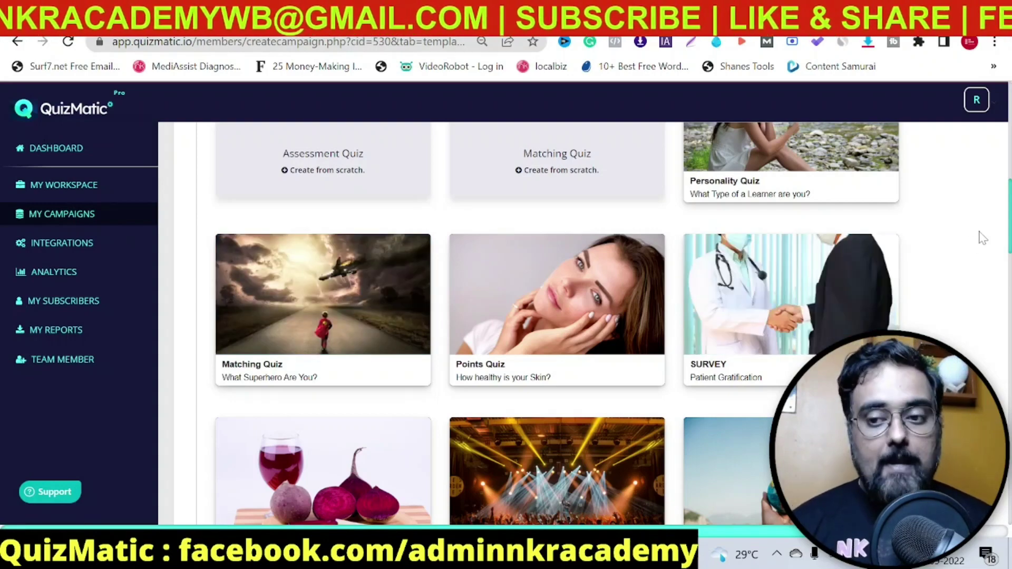
scroll(557, 324, "down", 20)
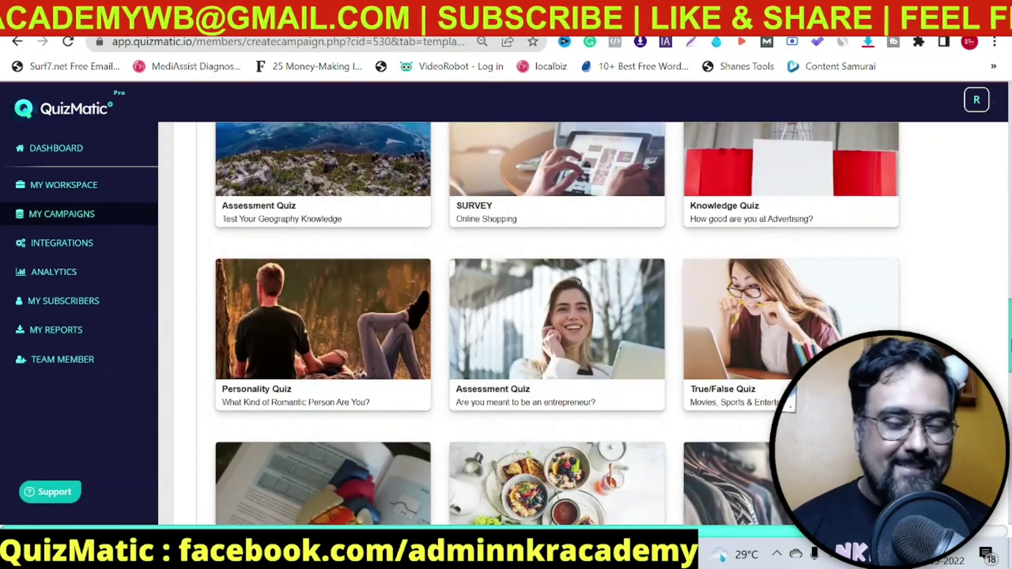
scroll(557, 324, "down", 8)
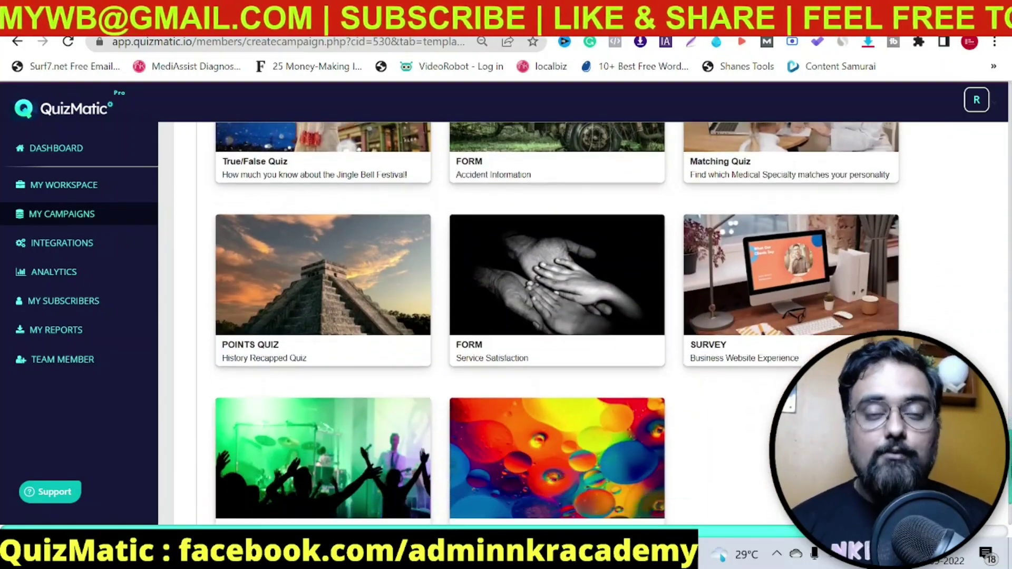
scroll(557, 324, "down", 2)
- Start the campaign from the blank template using Results Logic
left_click_drag(1008, 498, 1009, 122)
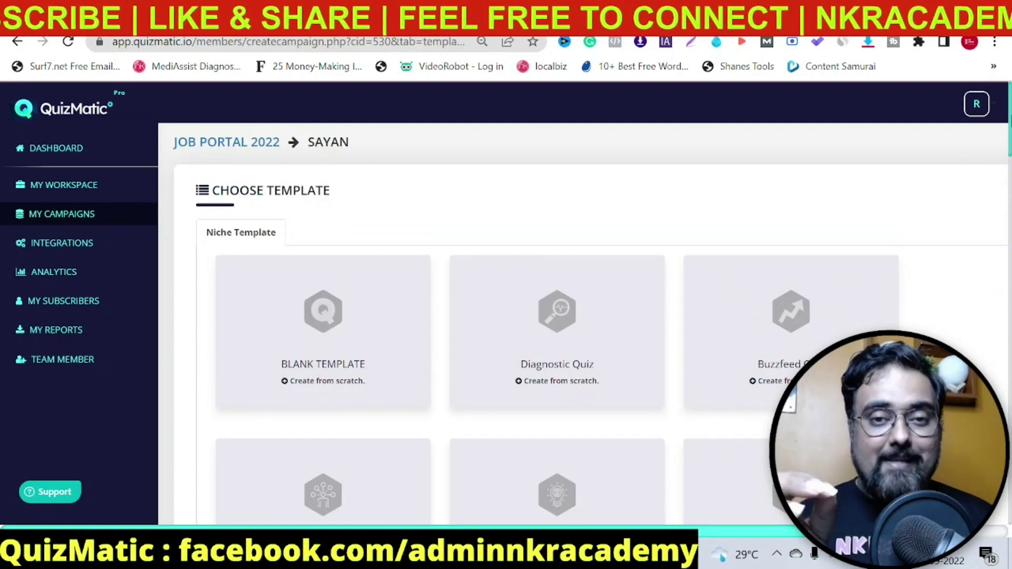
left_click(323, 335)
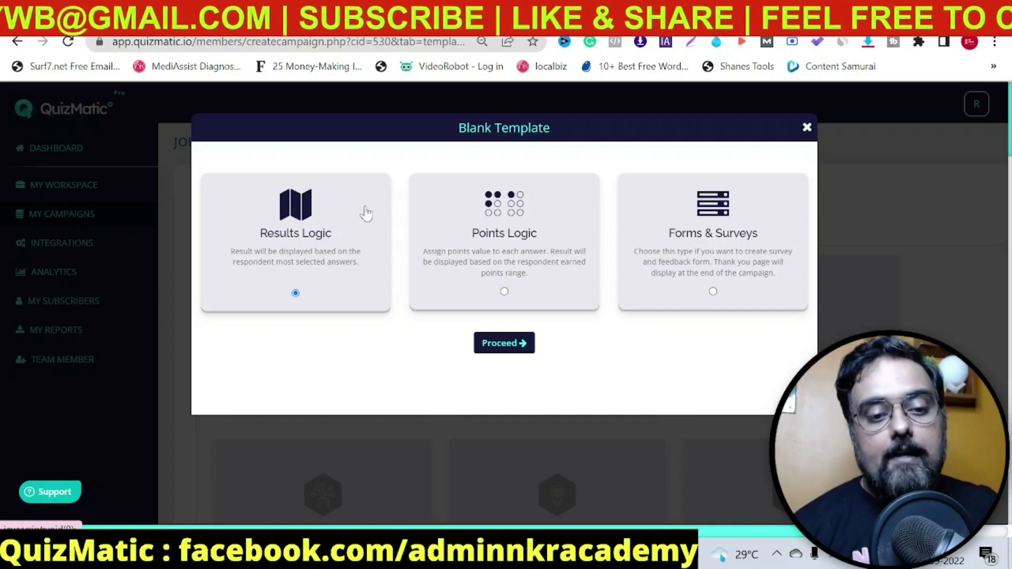
left_click(504, 350)
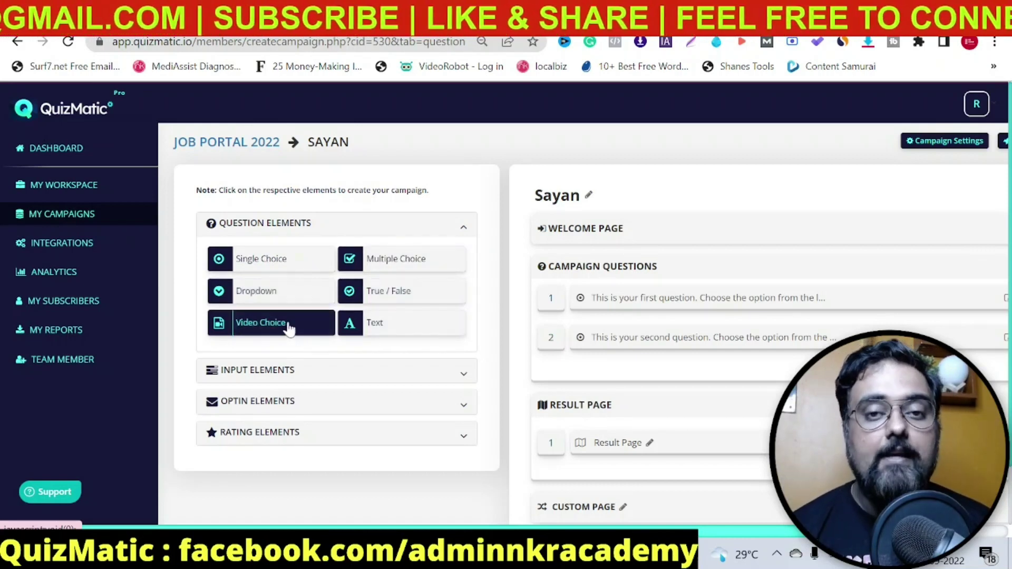
- Examine the input, optin and rating elements available for building the campaign
left_click(460, 376)
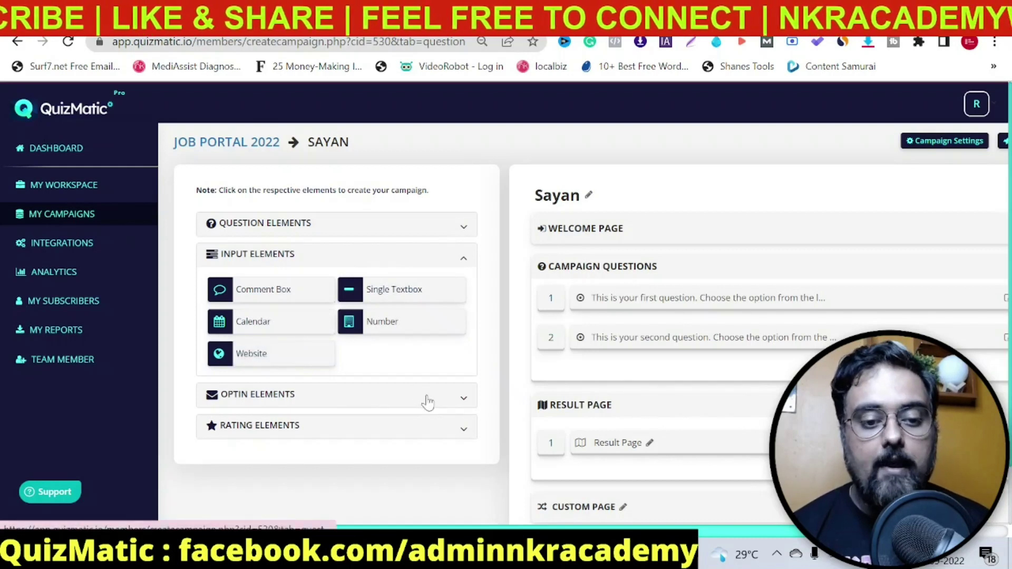
left_click(464, 397)
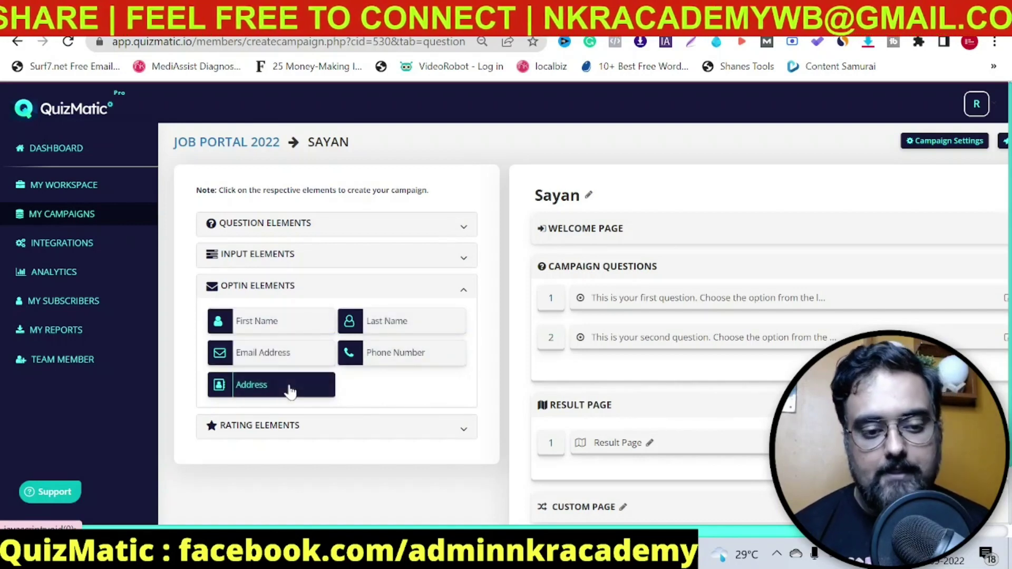
left_click(420, 431)
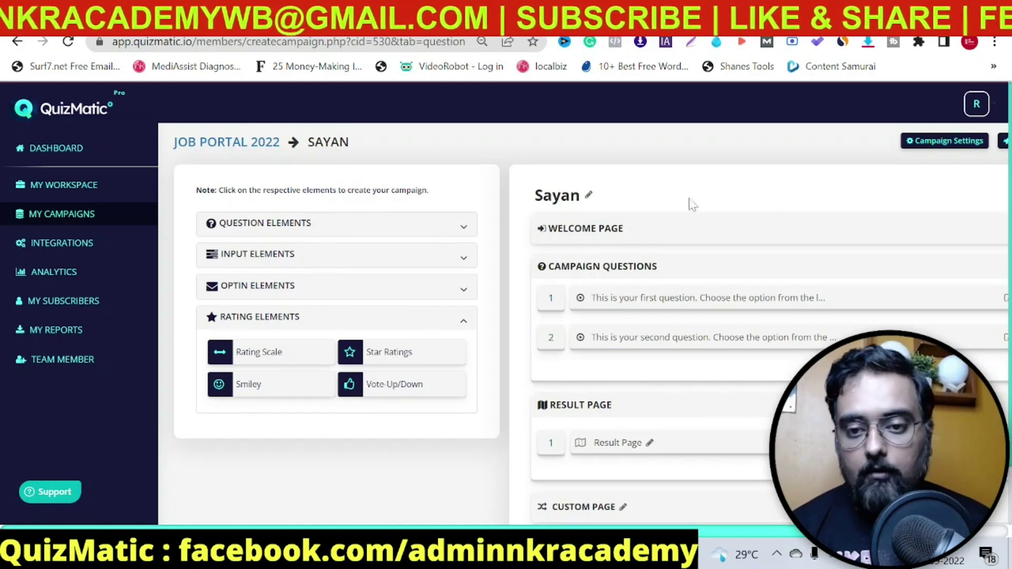
- Open the campaign's welcome page for editing and select its headline text
scroll(580, 327, "right", 3)
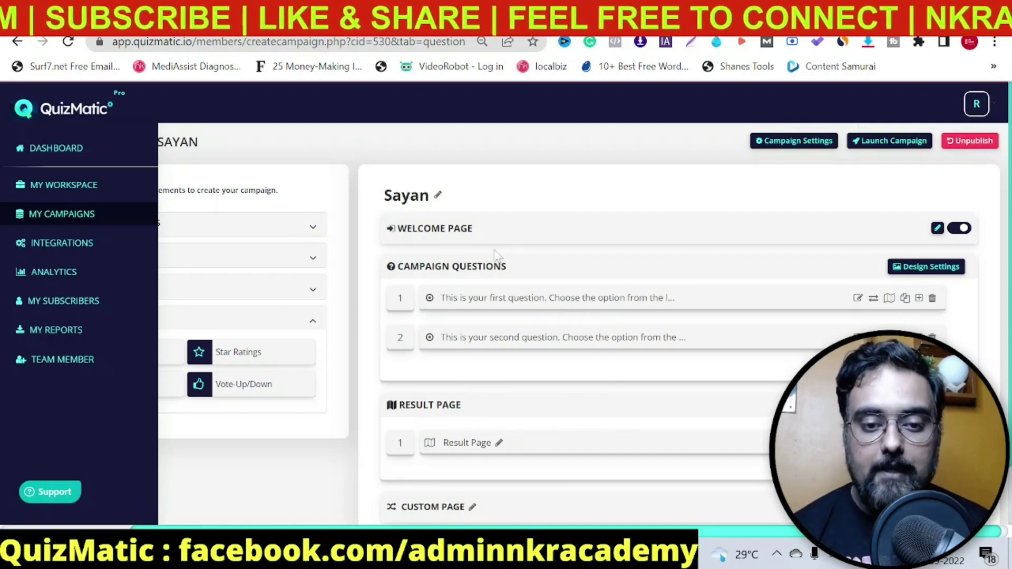
left_click_drag(397, 229, 468, 228)
left_click(480, 220)
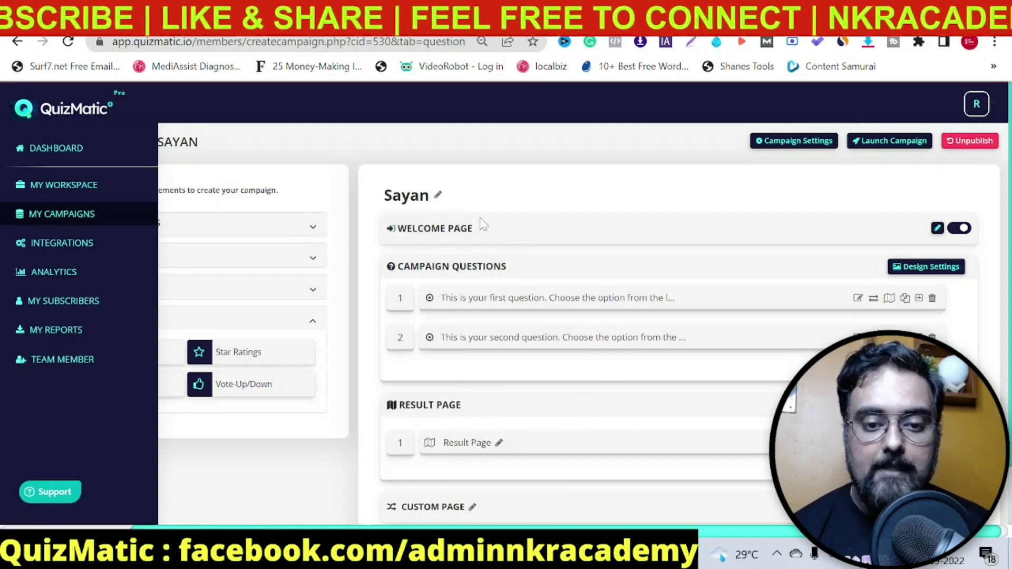
left_click(938, 229)
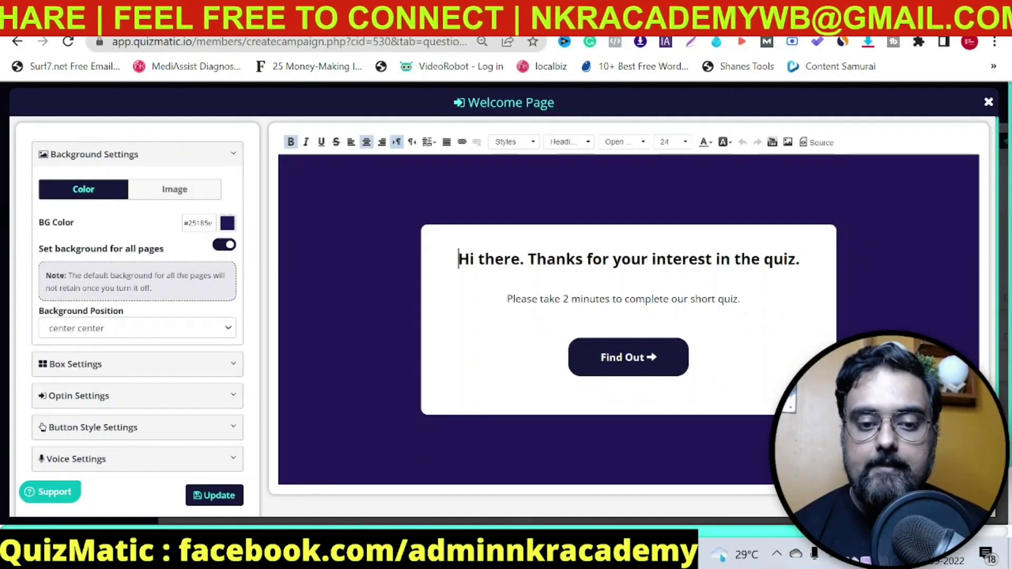
left_click_drag(458, 259, 800, 259)
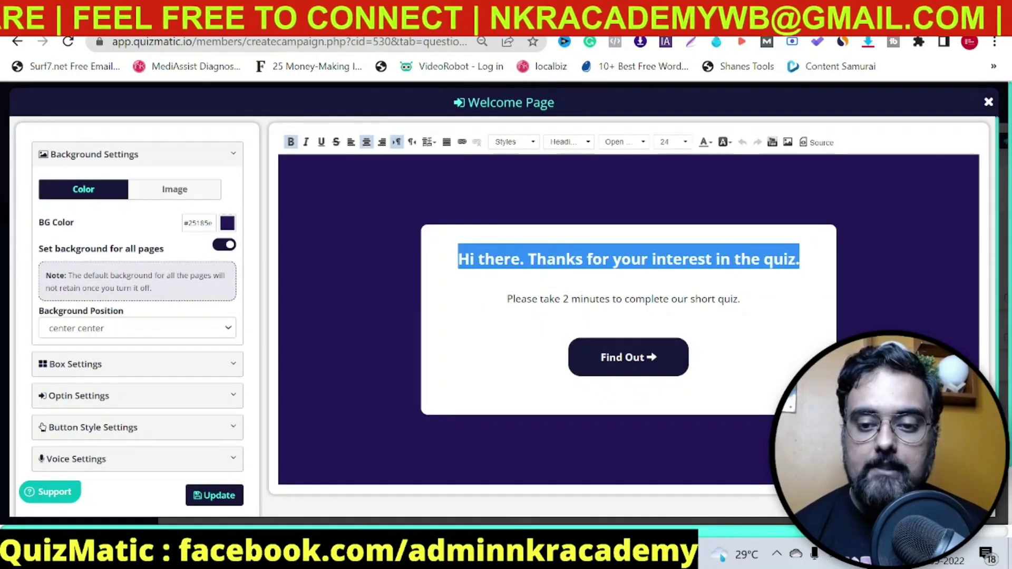